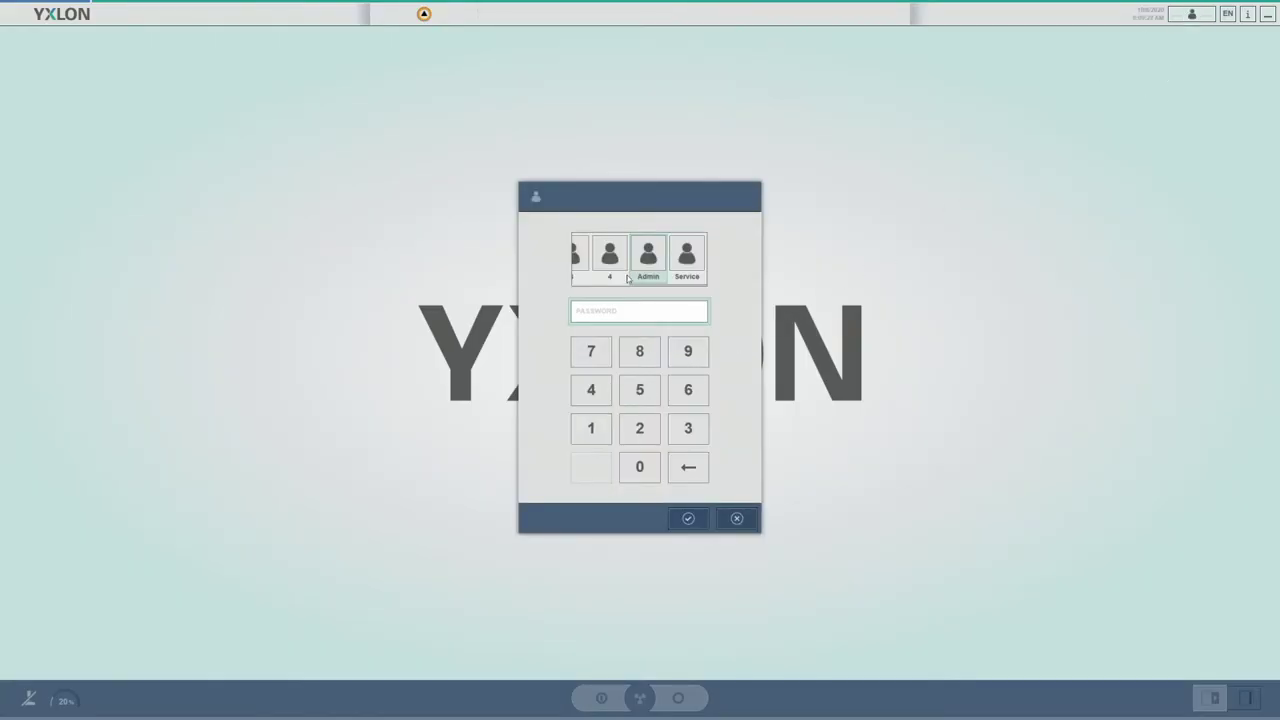
# - Scroll the user tiles back to the Admin account and start entering its PIN
pyautogui.click(577, 253)
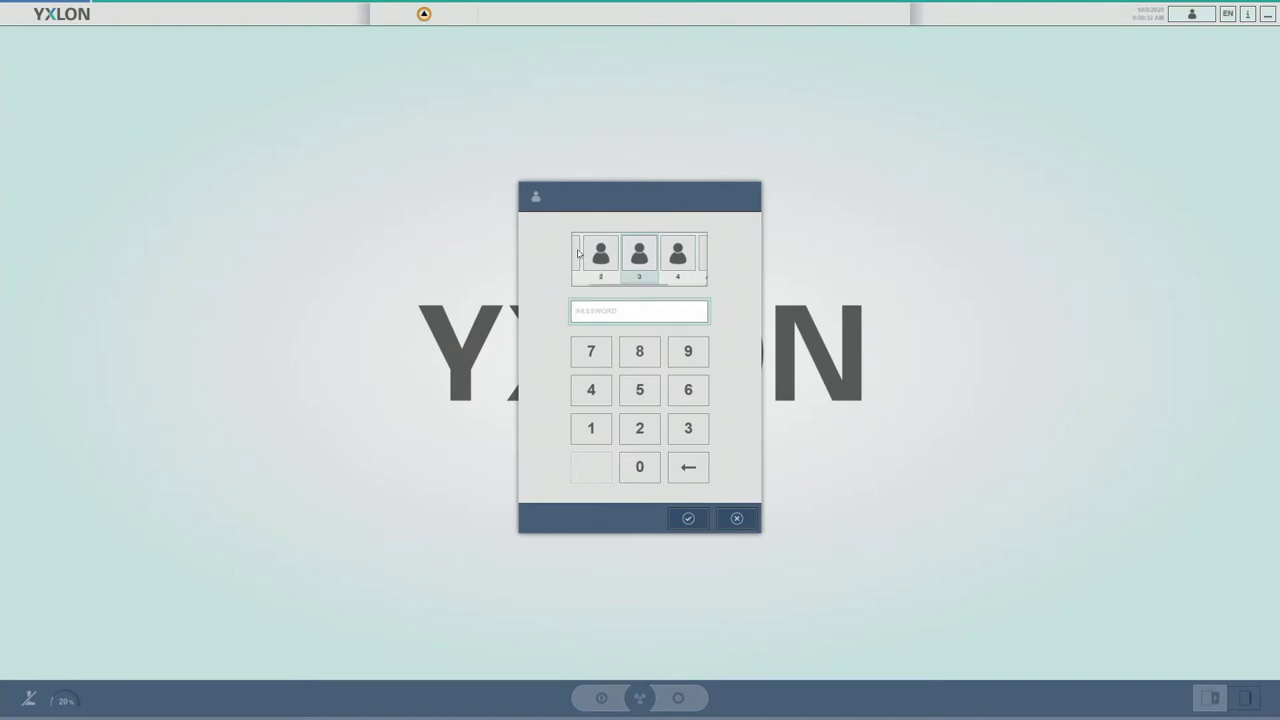
pyautogui.click(703, 252)
pyautogui.click(642, 402)
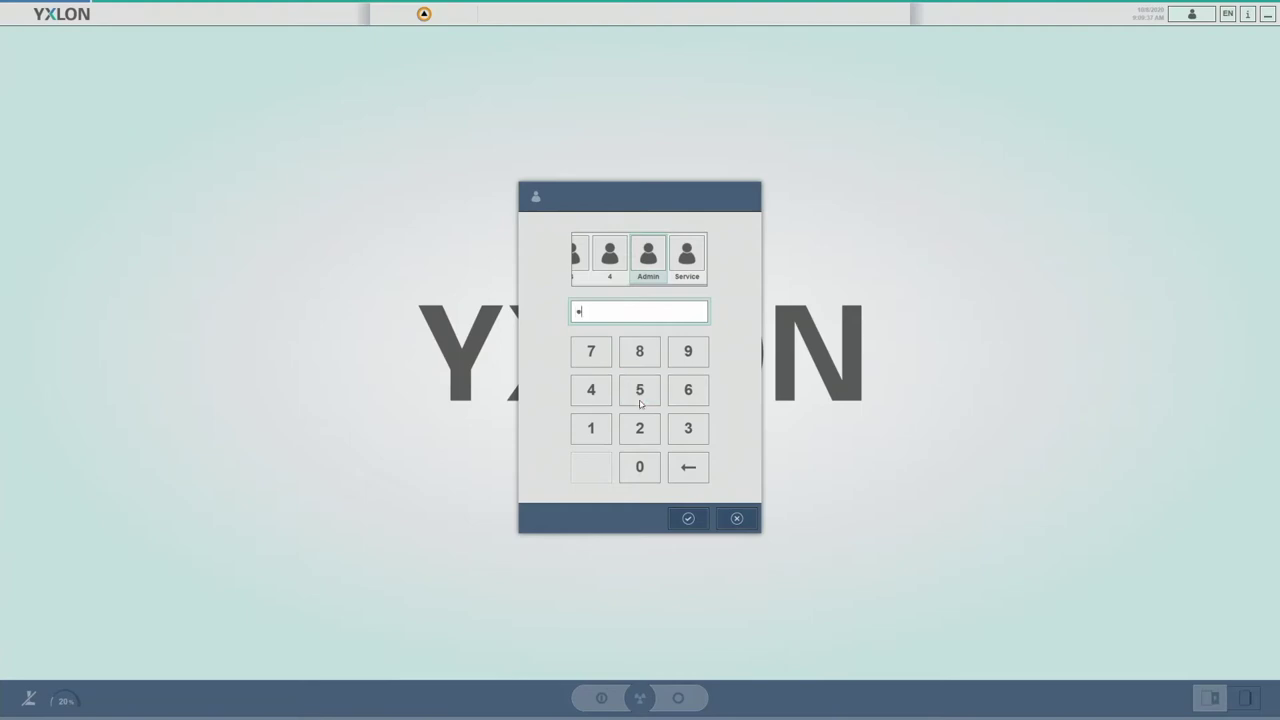
# - Confirm the Admin PIN to log in as Administrator
pyautogui.click(697, 521)
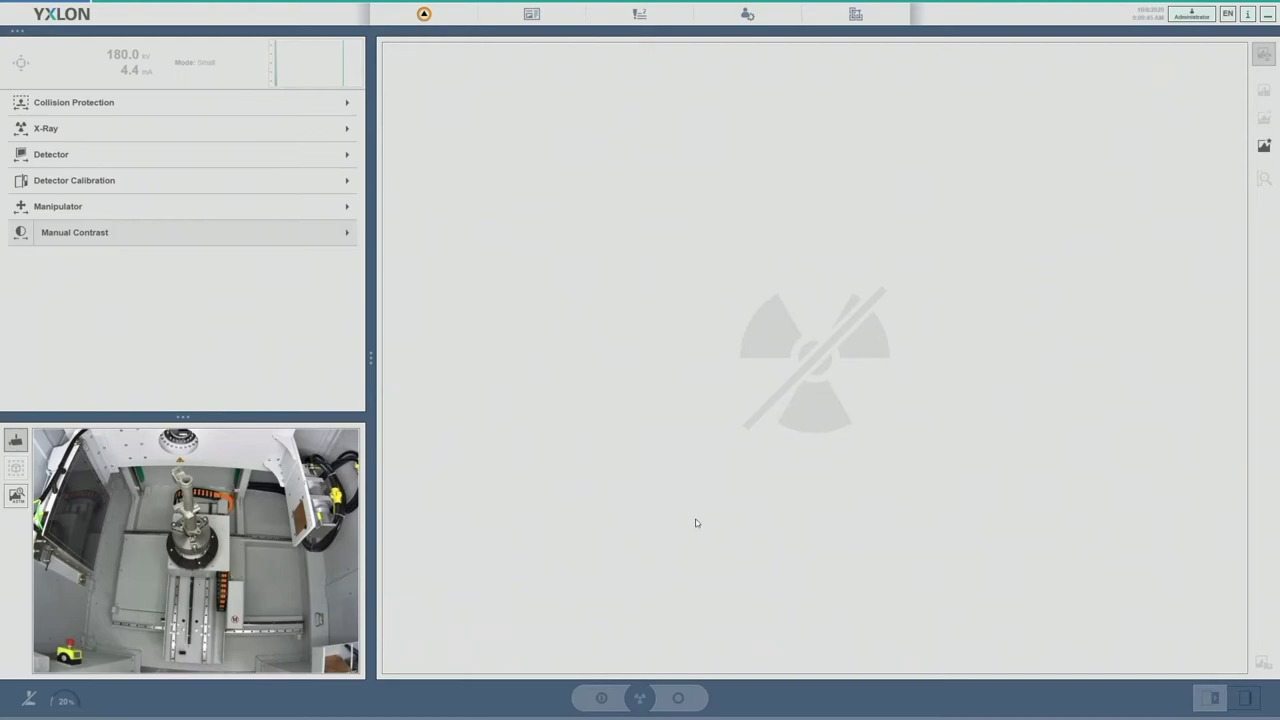
# - Open the X-Ray status details and view the iVario short-warmup message
pyautogui.click(425, 15)
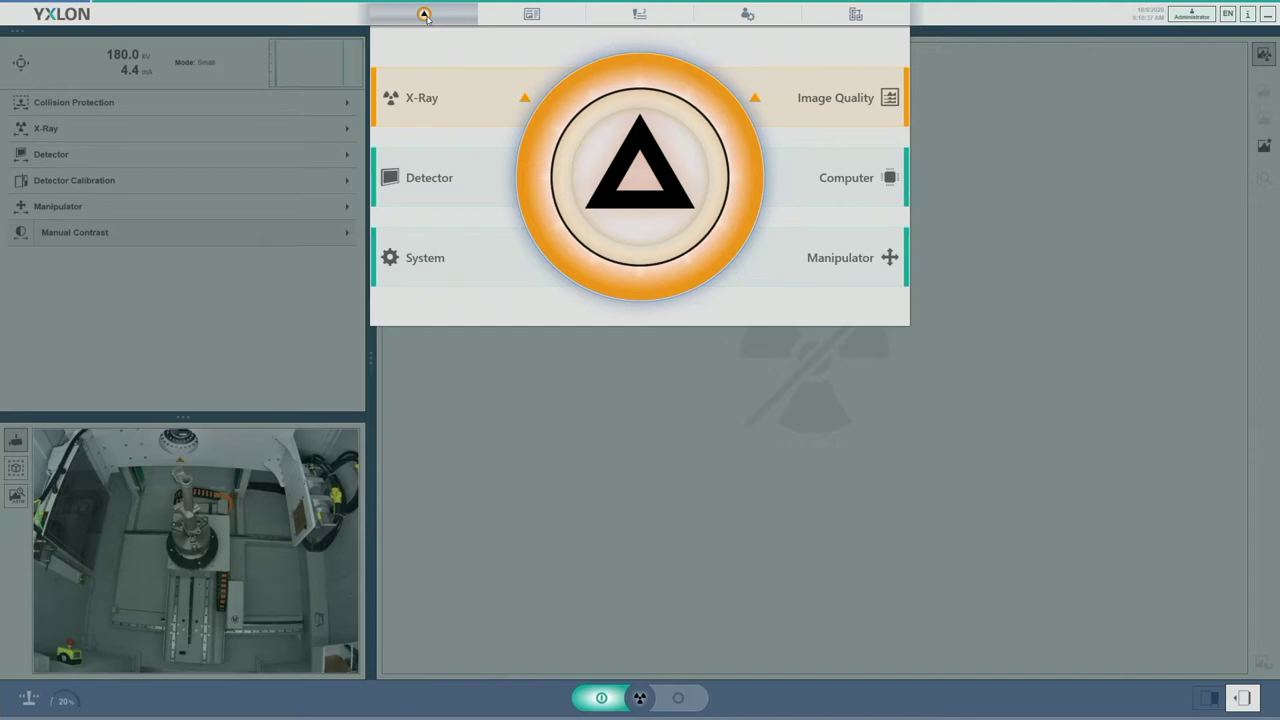
pyautogui.click(441, 103)
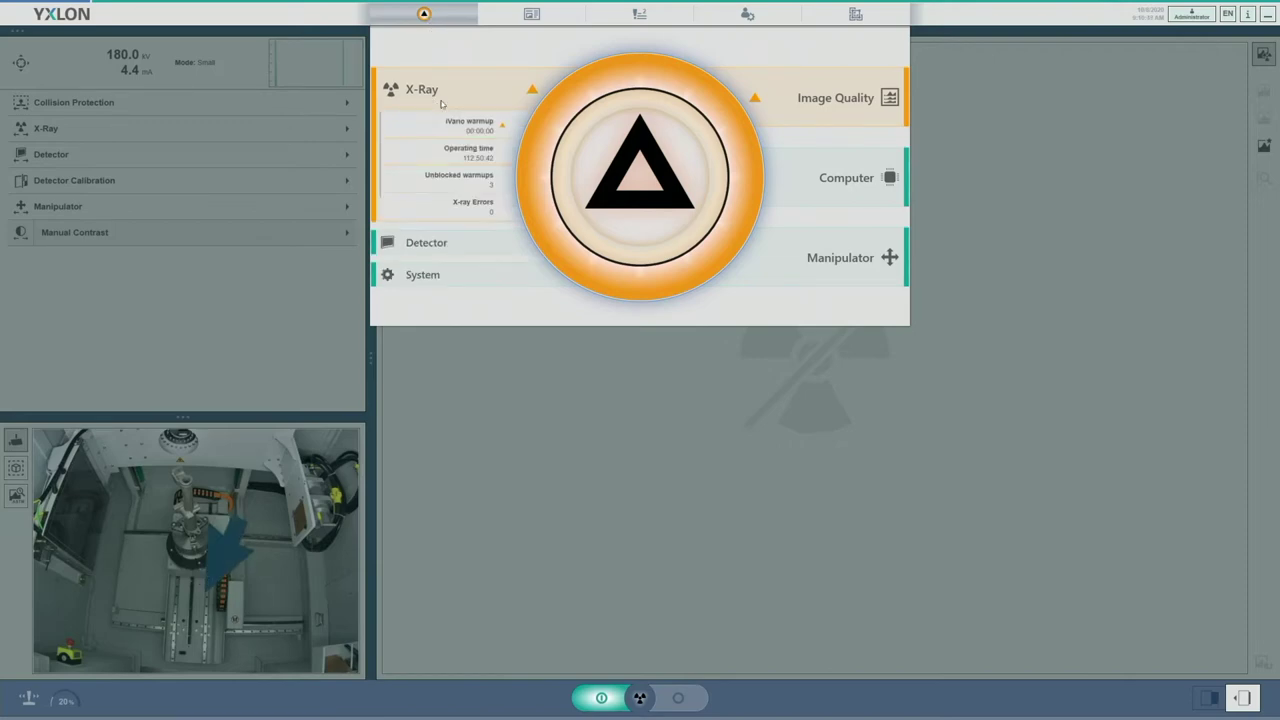
pyautogui.click(476, 126)
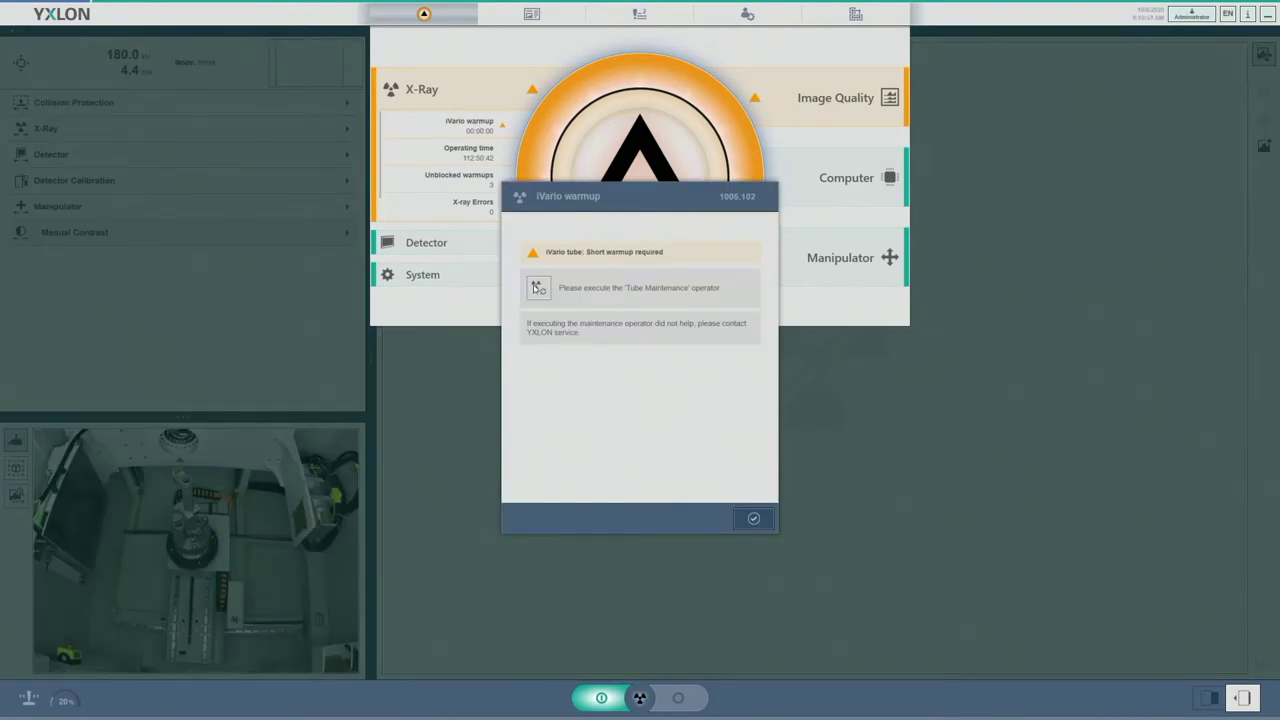
# - Run the iVario tube warmup, mounting and then removing the beam blocker when prompted
pyautogui.click(535, 287)
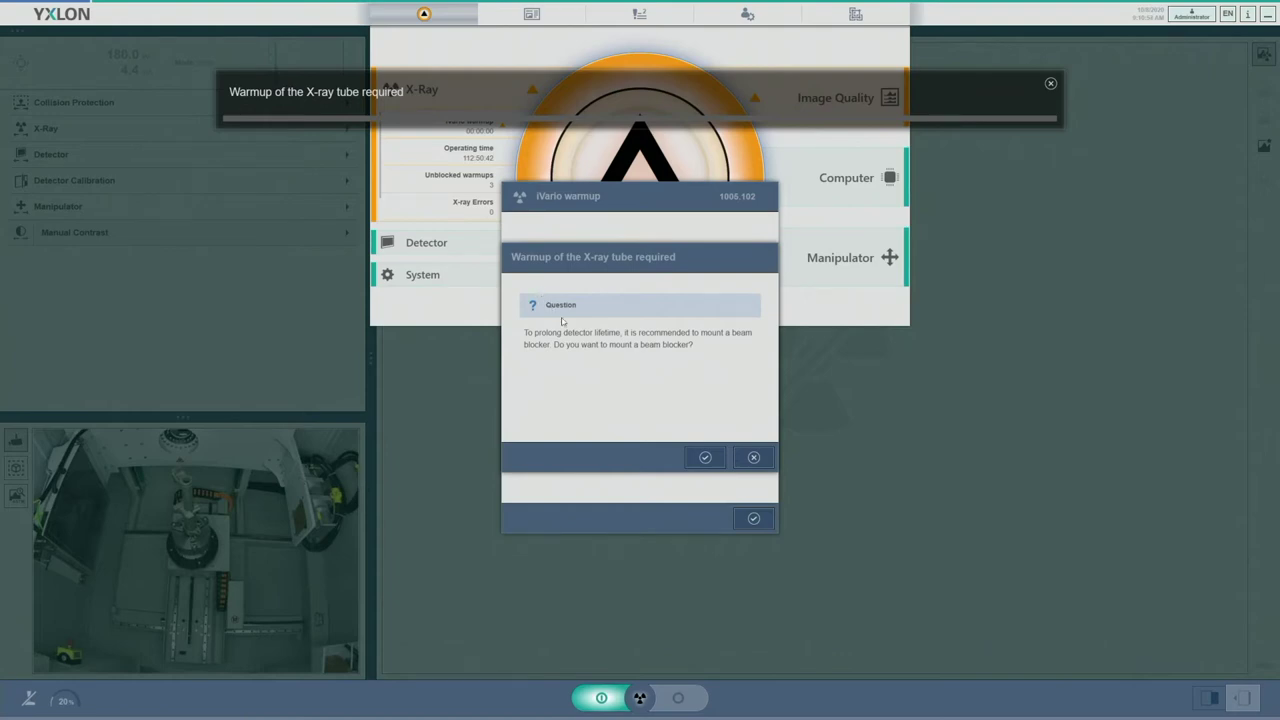
pyautogui.click(705, 458)
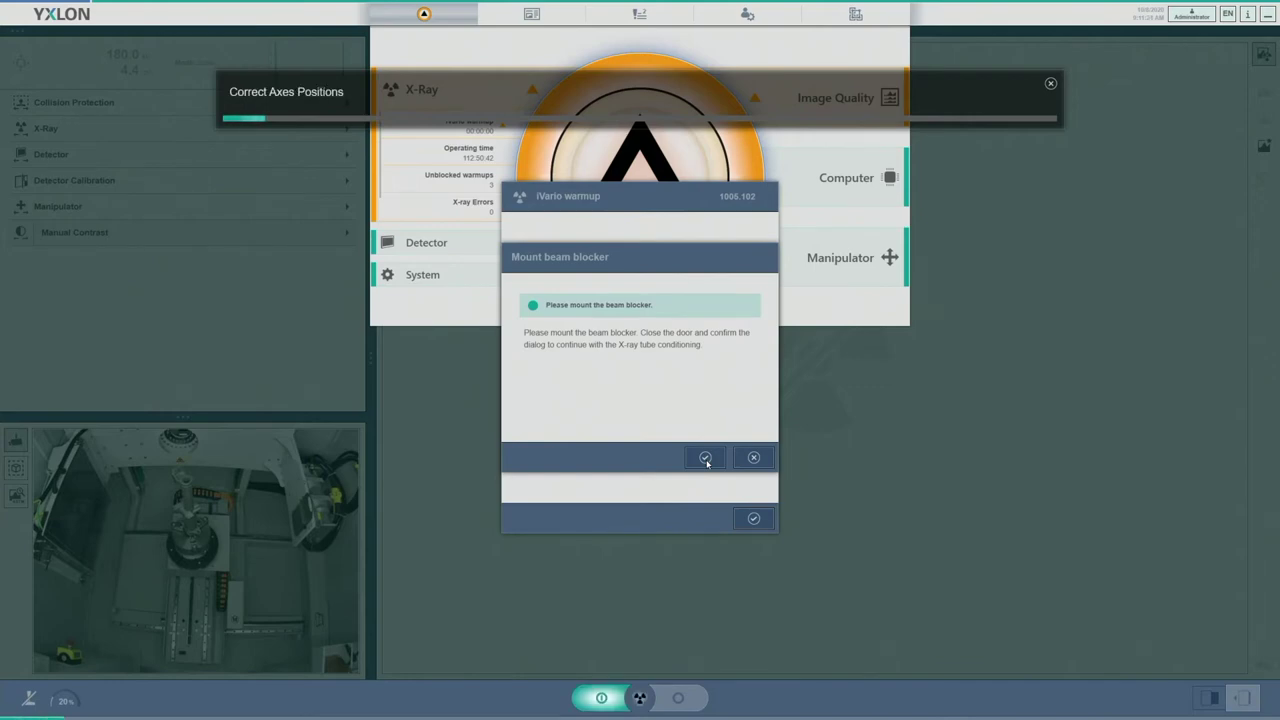
pyautogui.click(705, 458)
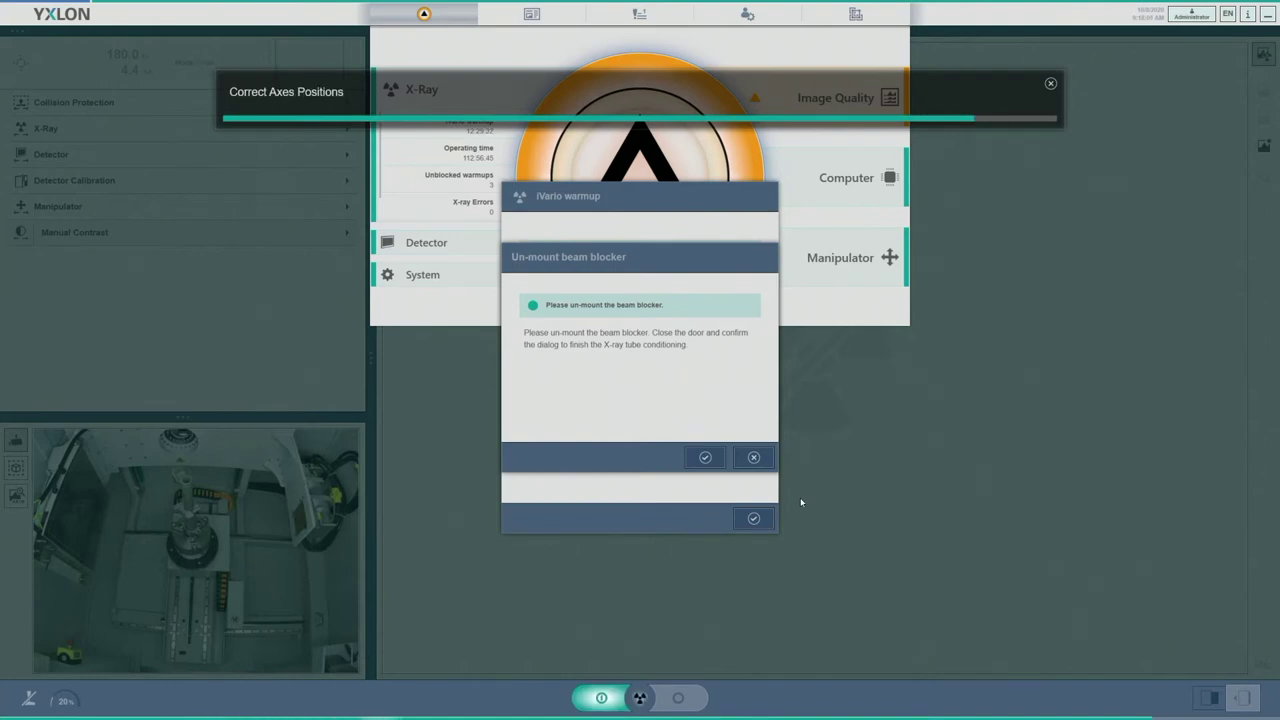
pyautogui.click(704, 458)
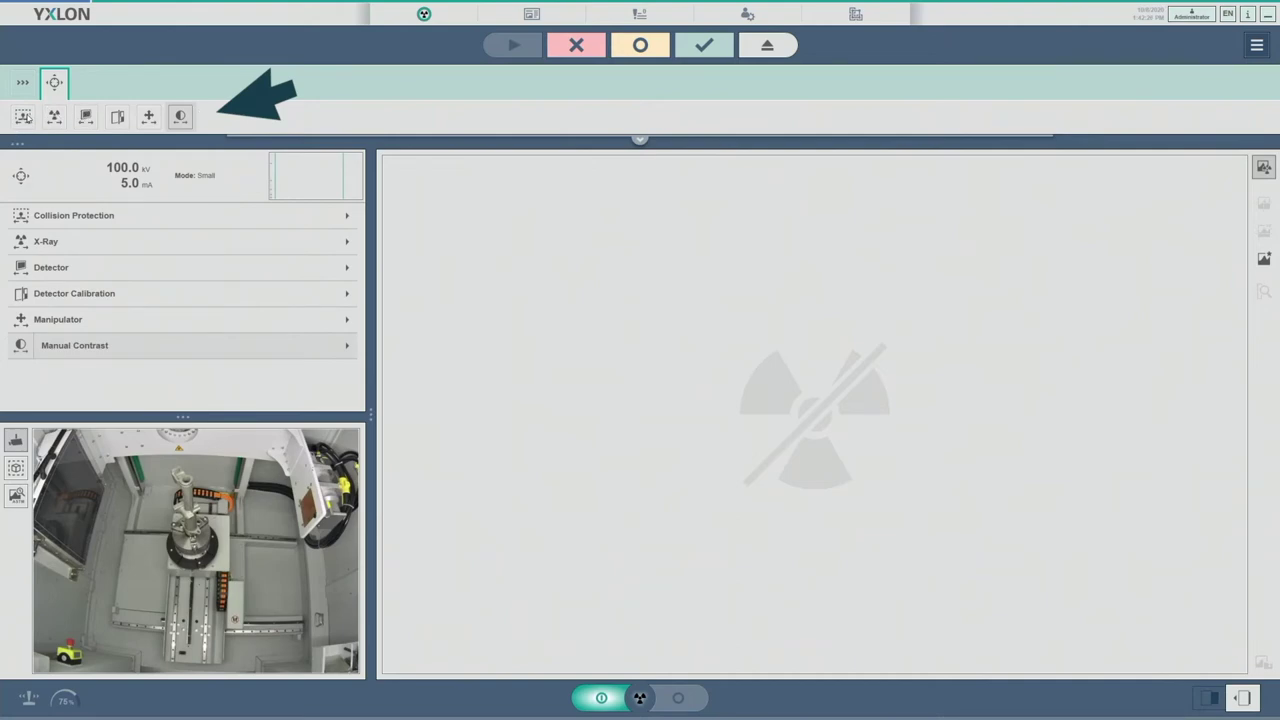
# - Show the Collision Protection settings (height 133, diameter 74.5) and enlarge the side panels
pyautogui.click(54, 117)
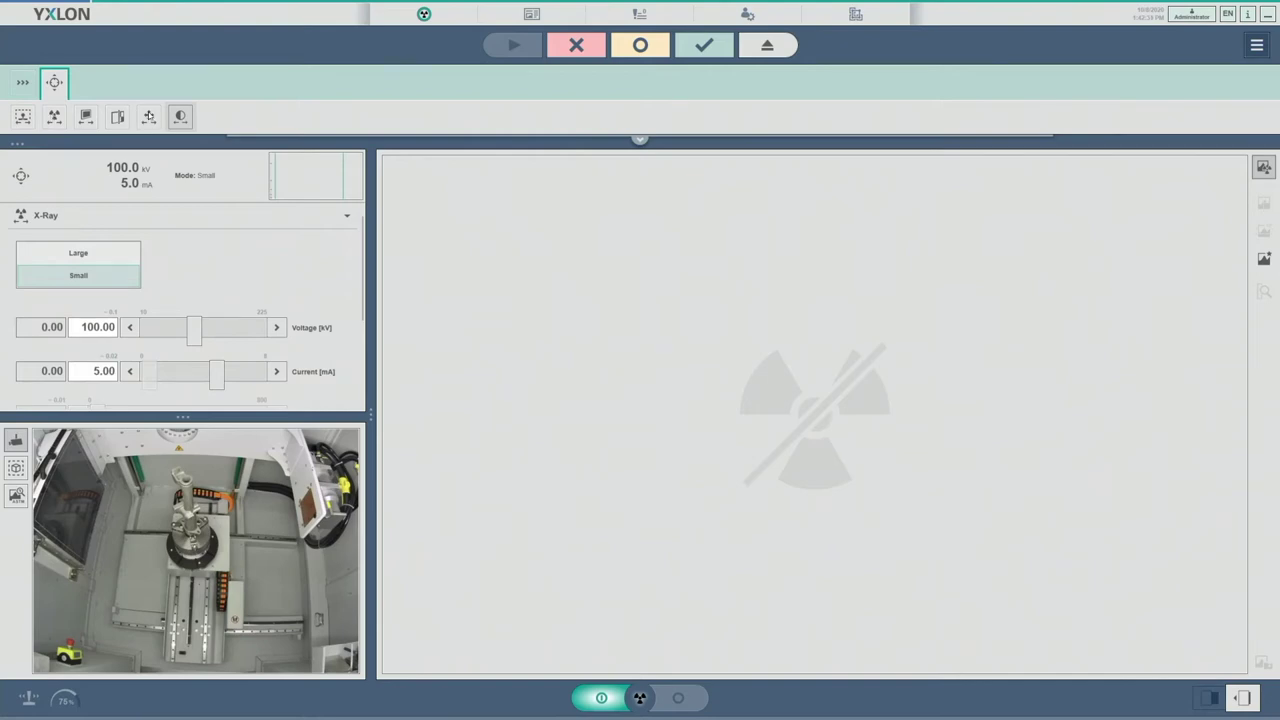
pyautogui.click(148, 117)
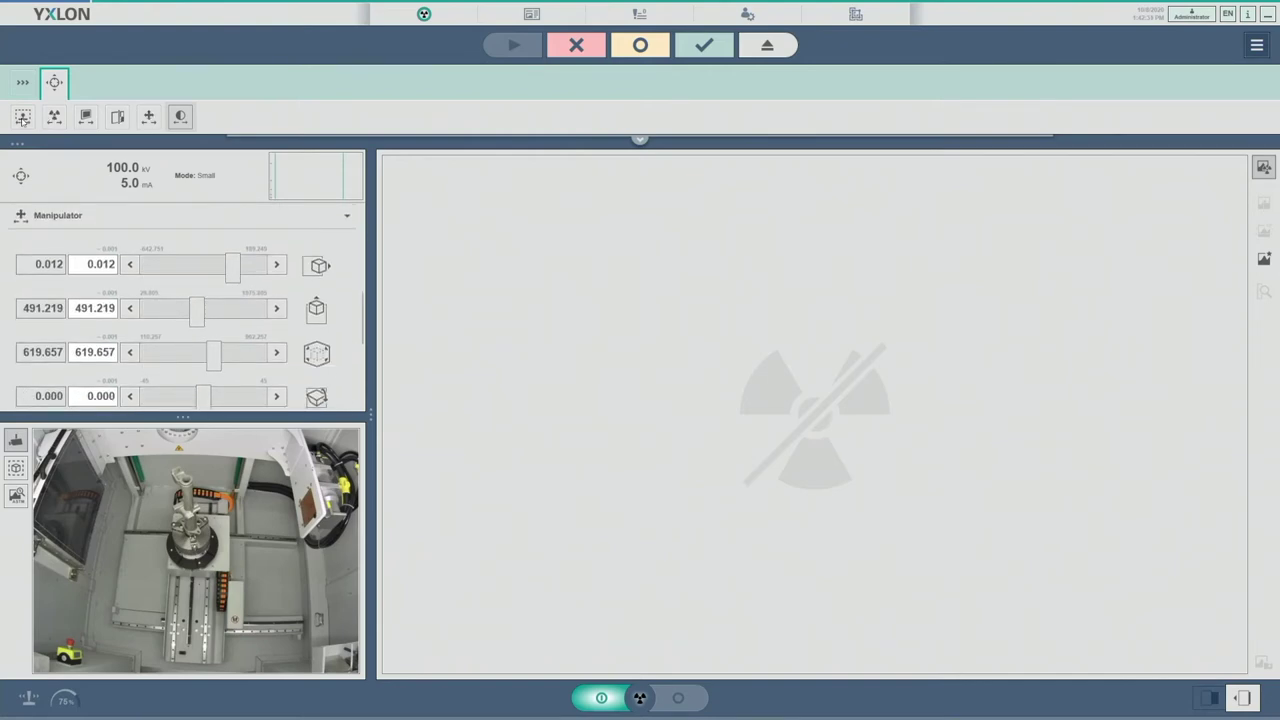
pyautogui.click(22, 117)
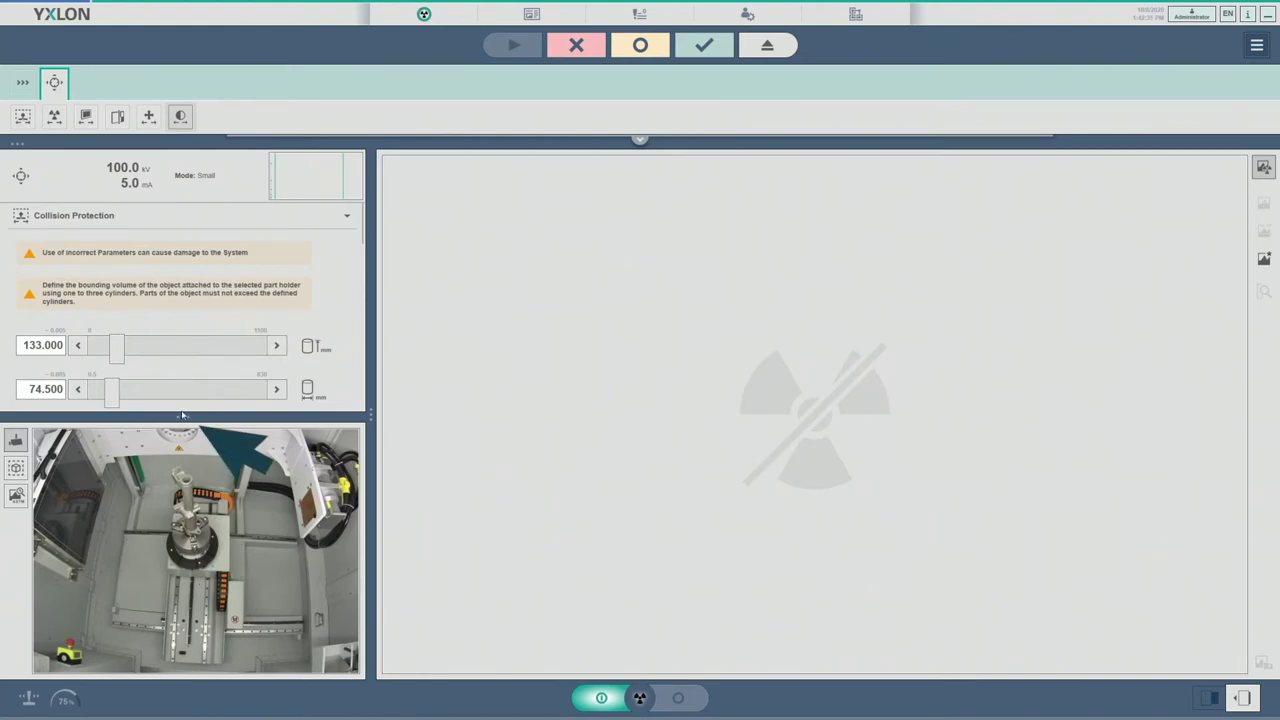
pyautogui.moveTo(181, 417); pyautogui.dragTo(181, 431)
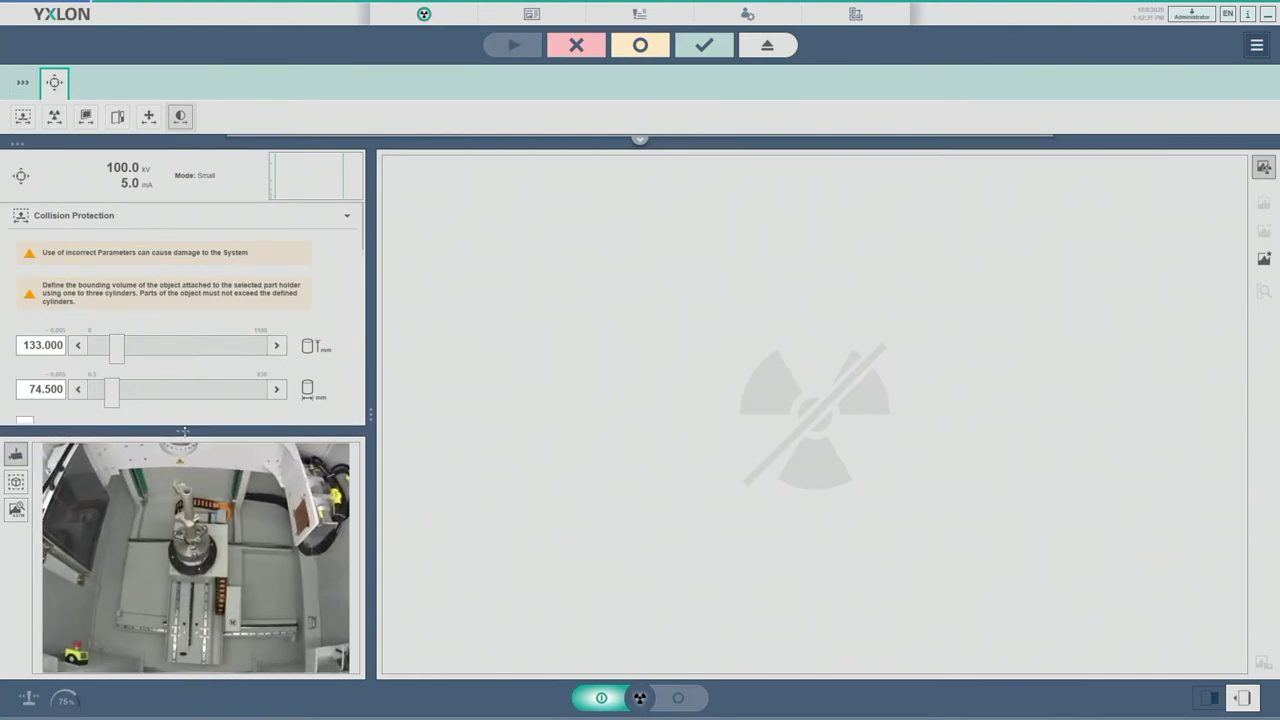
pyautogui.moveTo(369, 414)
pyautogui.mouseDown()
pyautogui.moveTo(522, 400)
pyautogui.moveTo(366, 412)
pyautogui.moveTo(389, 428)
pyautogui.moveTo(371, 425)
pyautogui.mouseUp()
# - Replace the live camera preview with the 3D model of the part on its holder
pyautogui.click(16, 483)
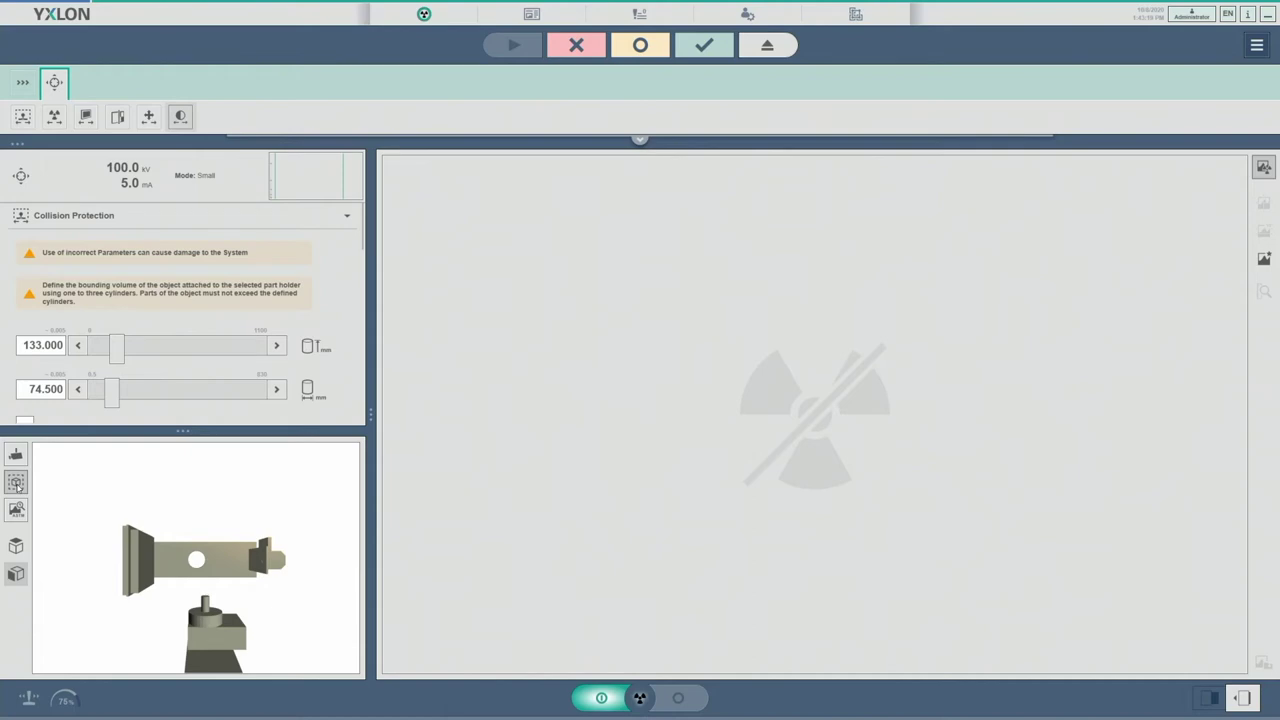
pyautogui.click(16, 483)
# - Set the protection cylinder diameter to 300 mm and its height to about 999 mm
pyautogui.doubleClick(48, 392)
pyautogui.write('300')
pyautogui.press('Return')
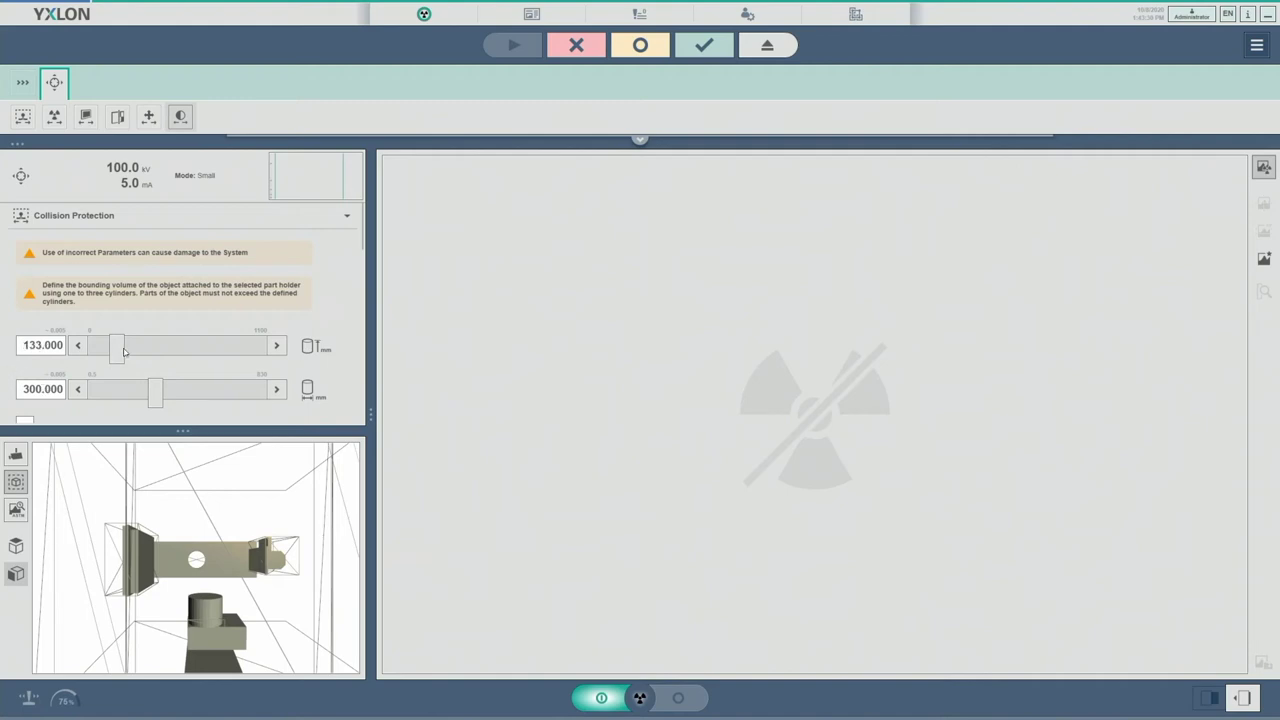
pyautogui.moveTo(118, 347); pyautogui.dragTo(242, 343)
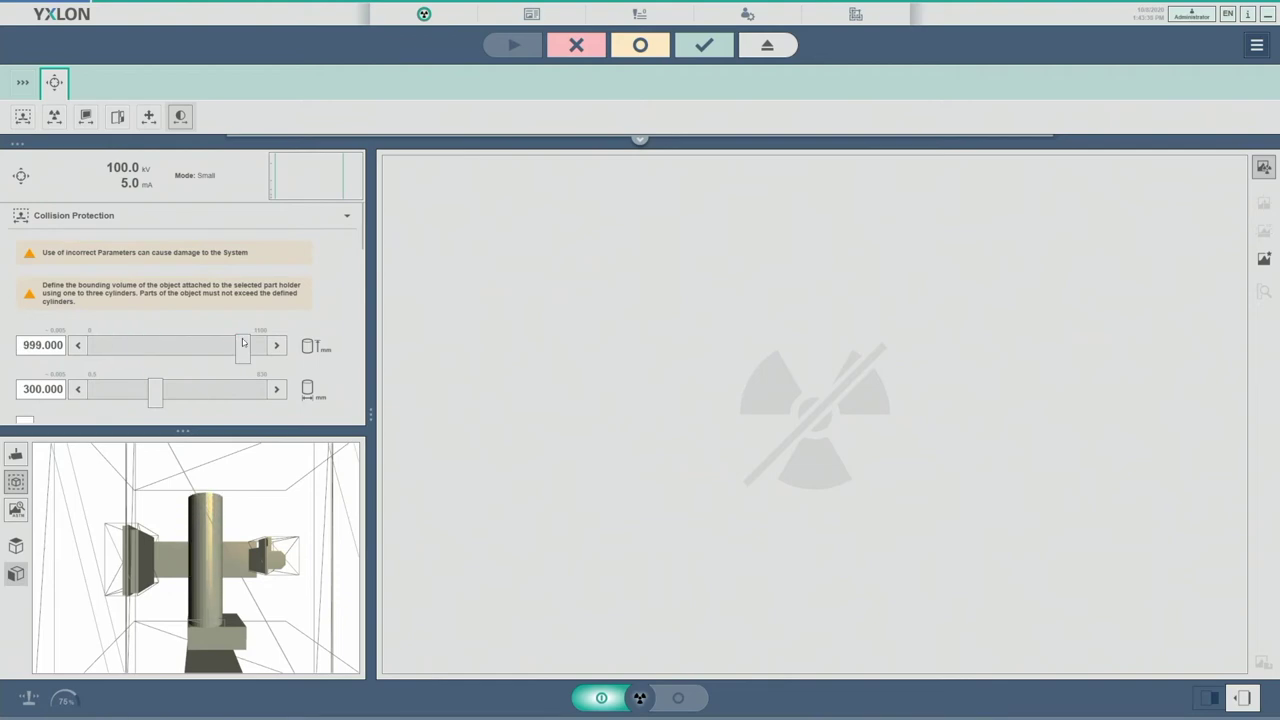